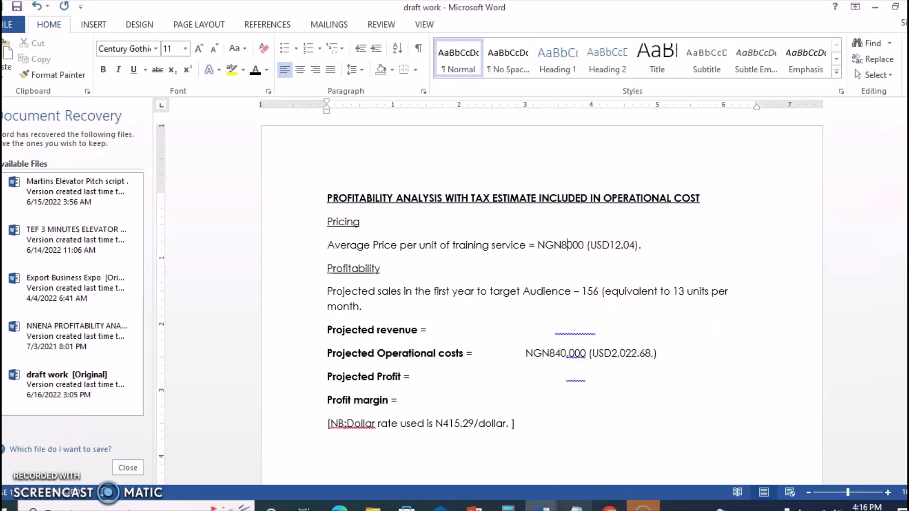
# Multiply the 8000 unit price by 13 monthly units in Calculator to get 104,000.
pyautogui.click(576, 508)
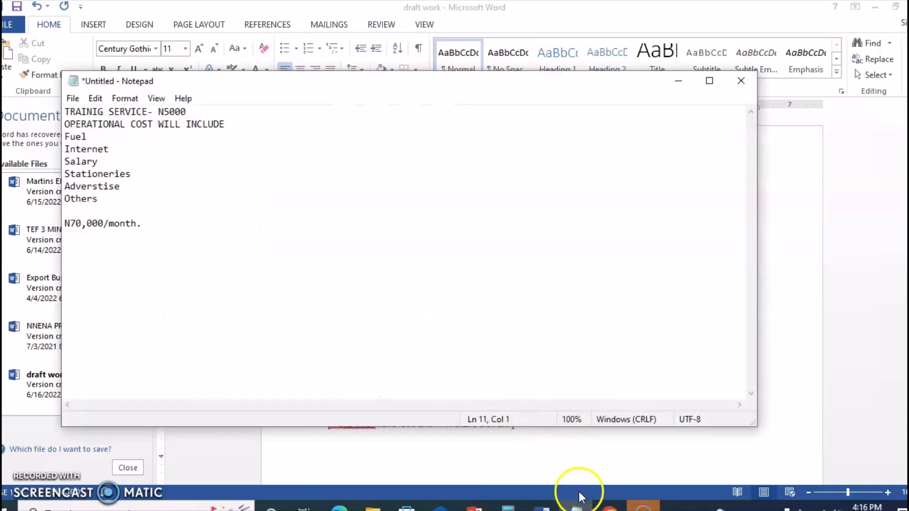
pyautogui.click(508, 507)
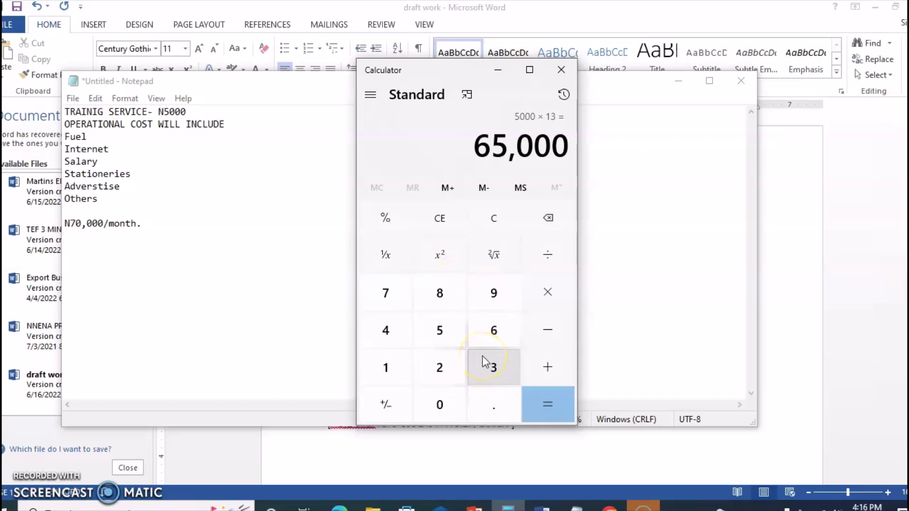
pyautogui.press('8')
pyautogui.press('0')
pyautogui.press('0')
pyautogui.press('0')
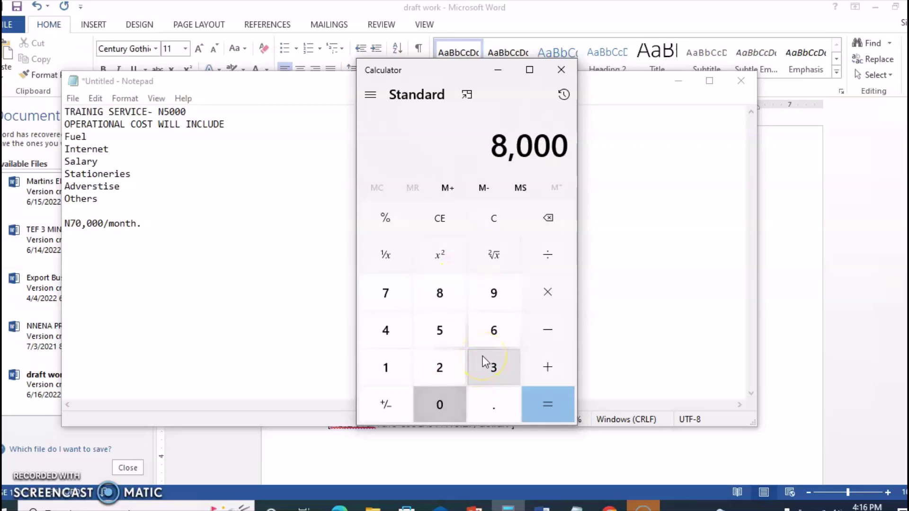
pyautogui.click(550, 308)
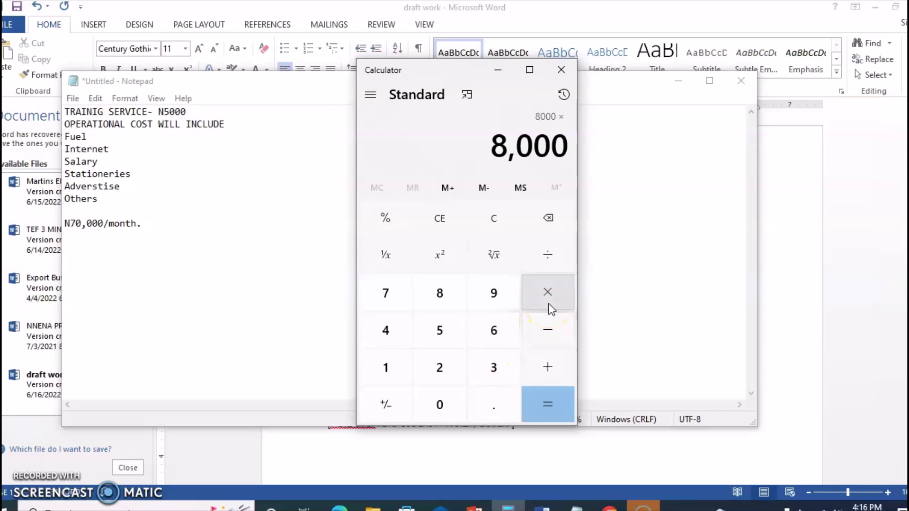
pyautogui.click(506, 318)
pyautogui.click(386, 371)
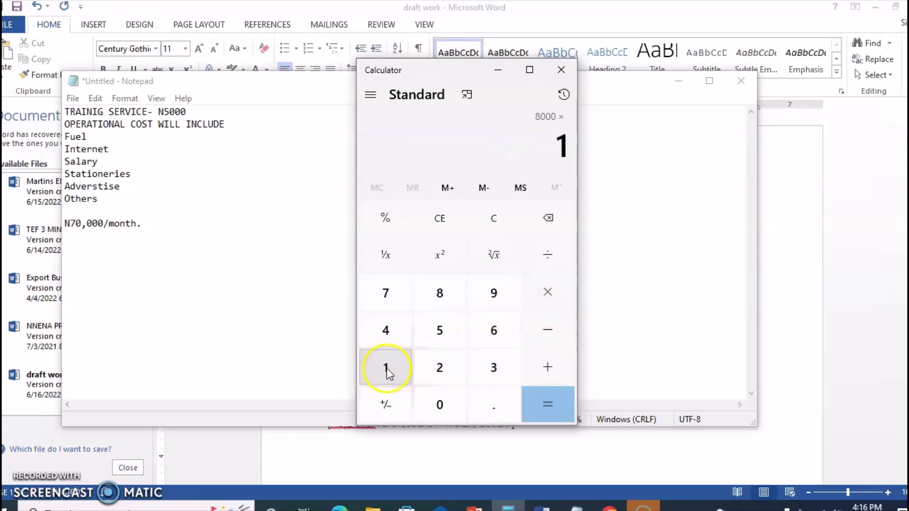
pyautogui.click(509, 375)
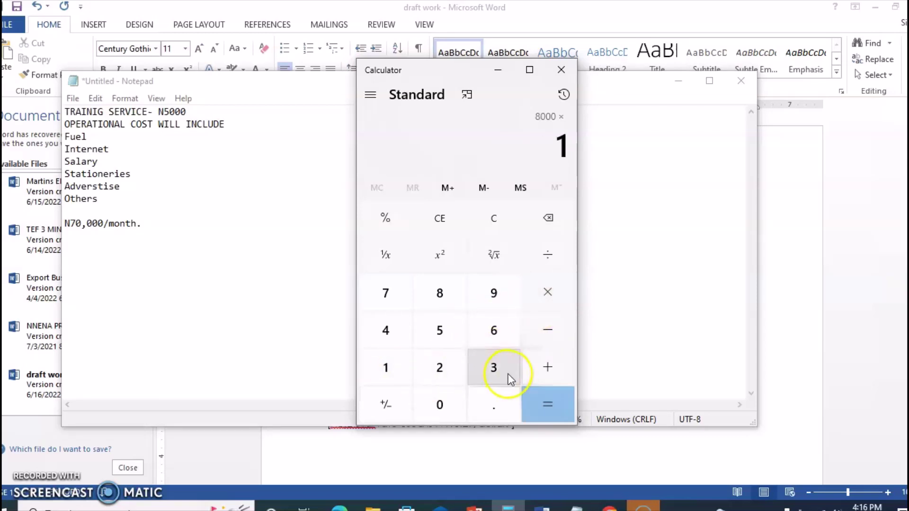
pyautogui.click(552, 405)
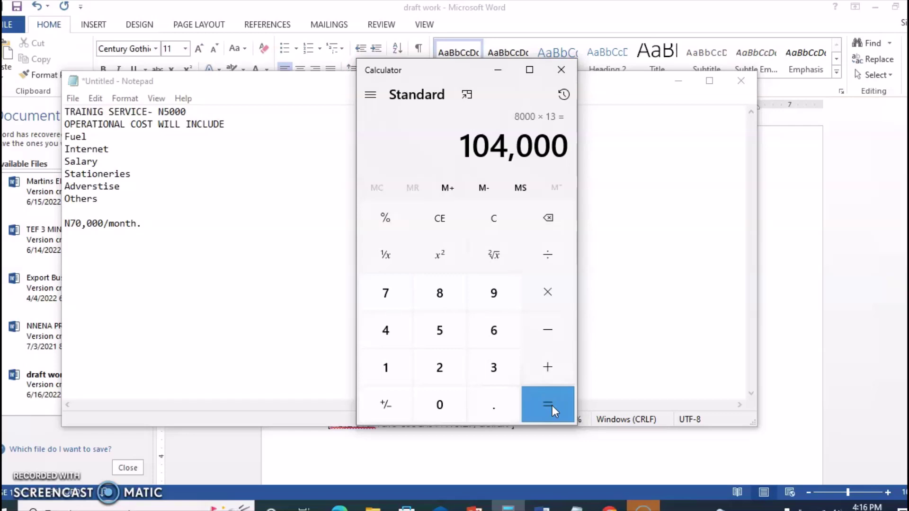
pyautogui.click(170, 114)
# Change the training price from N5000 to N8000 and add the line 'Monthly revenue = N104,000'.
pyautogui.press('BackSpace')
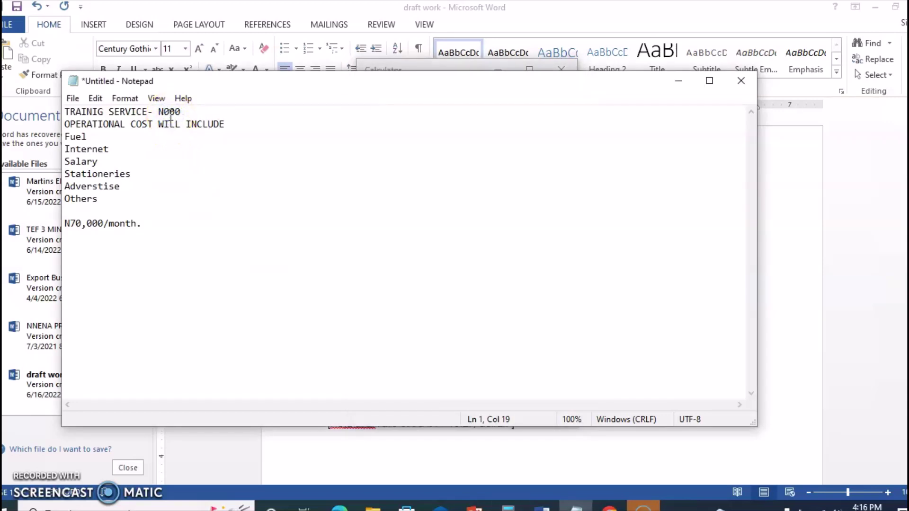
pyautogui.write('8')
pyautogui.click(163, 256)
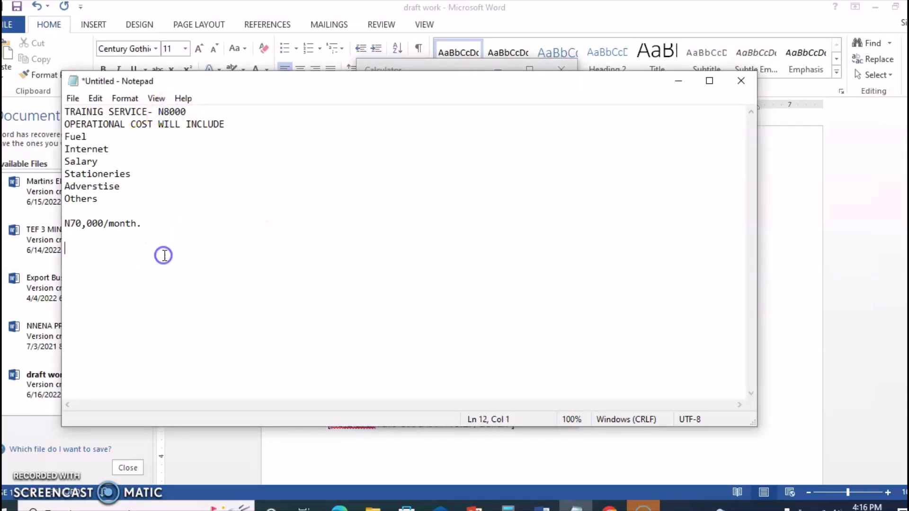
pyautogui.write('Monthly')
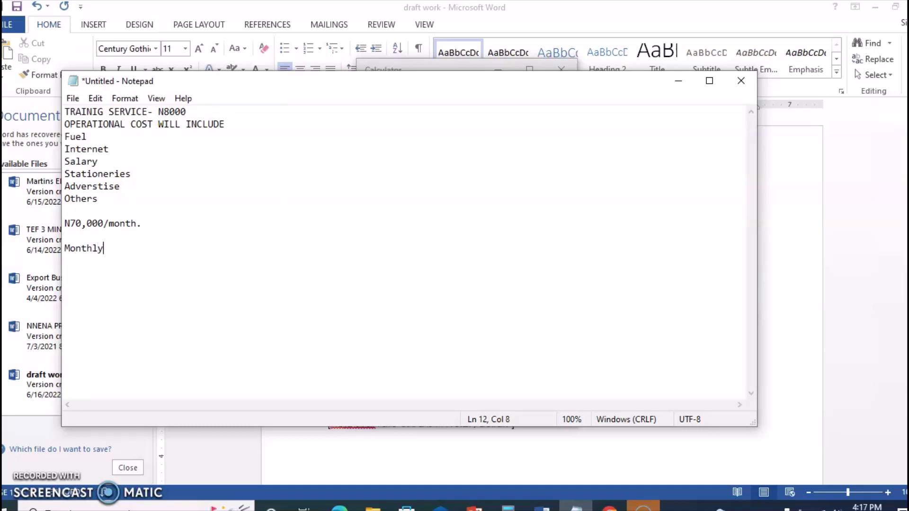
pyautogui.write(' revenue = 104,000')
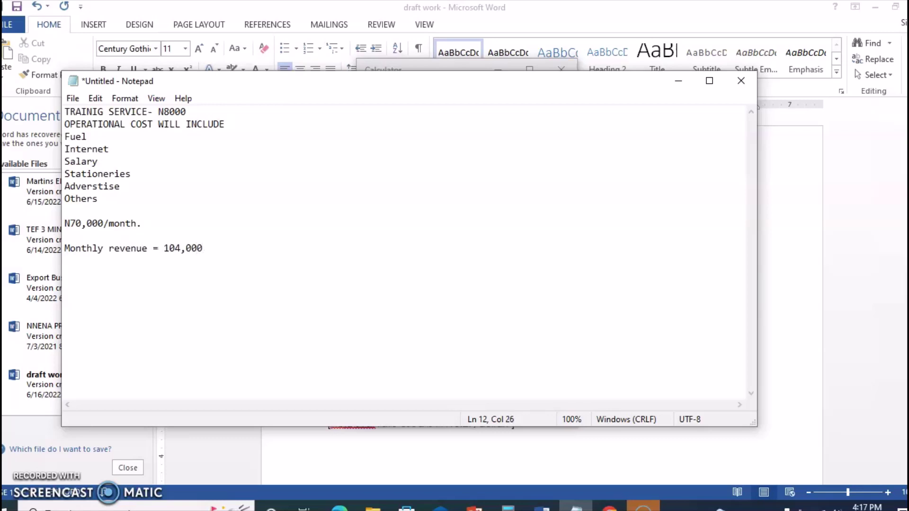
pyautogui.click(163, 248)
pyautogui.write('N')
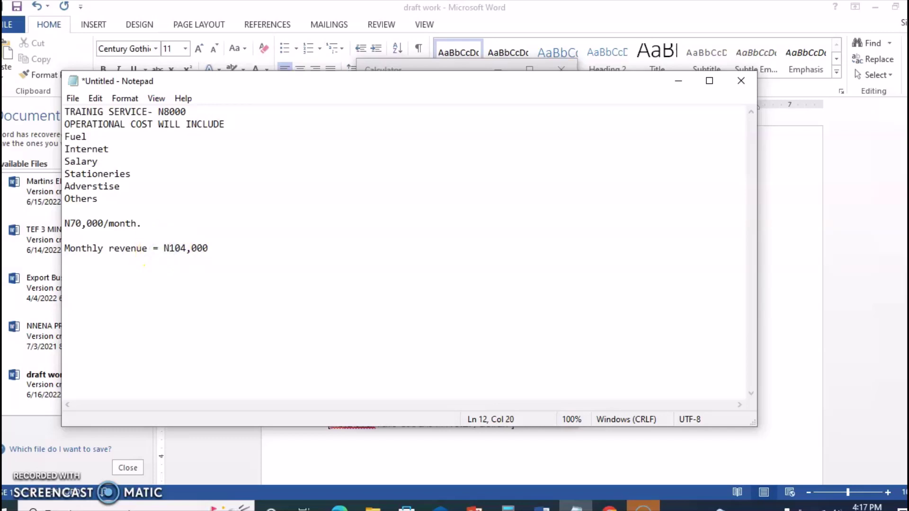
pyautogui.click(213, 248)
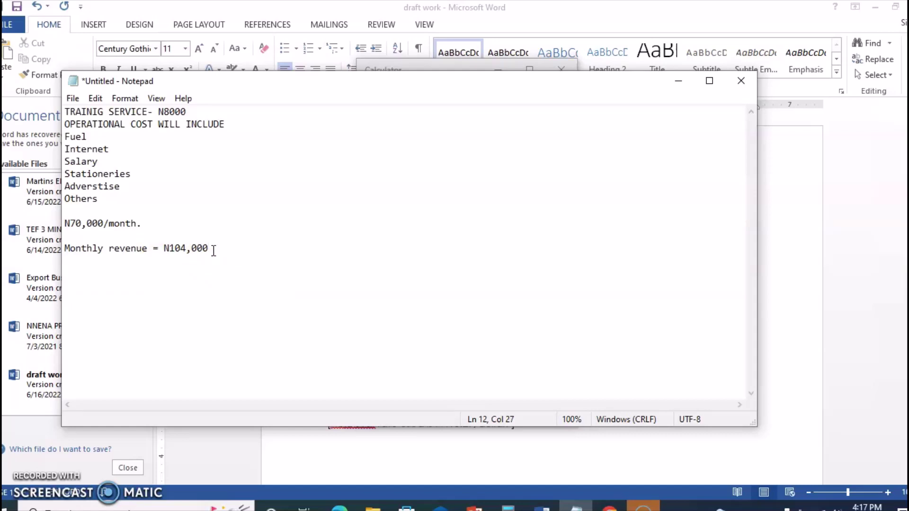
# Add the thousands comma so the training price reads N8,000.
pyautogui.click(171, 112)
pyautogui.write(',')
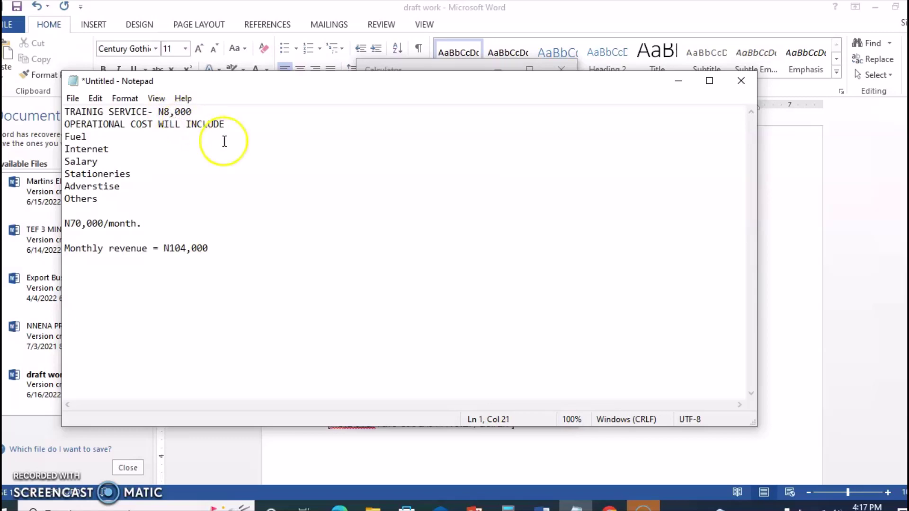
pyautogui.click(234, 251)
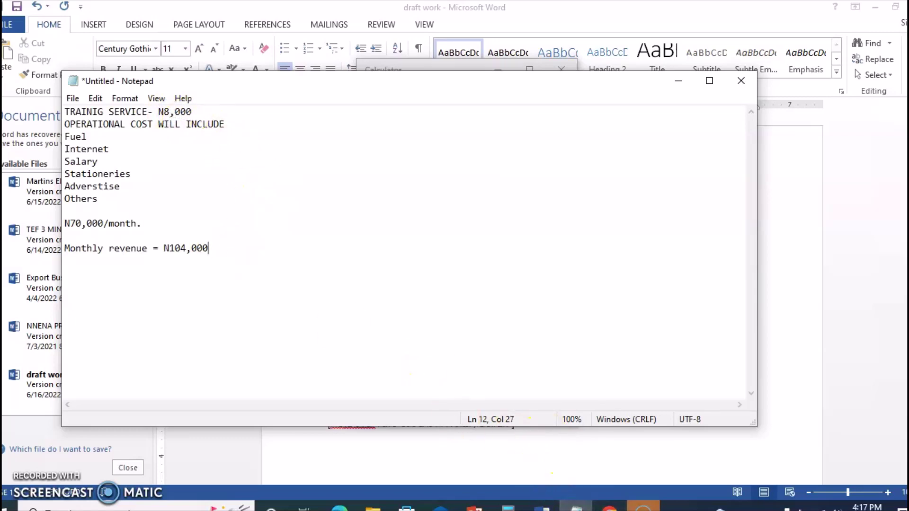
pyautogui.moveTo(575, 507)
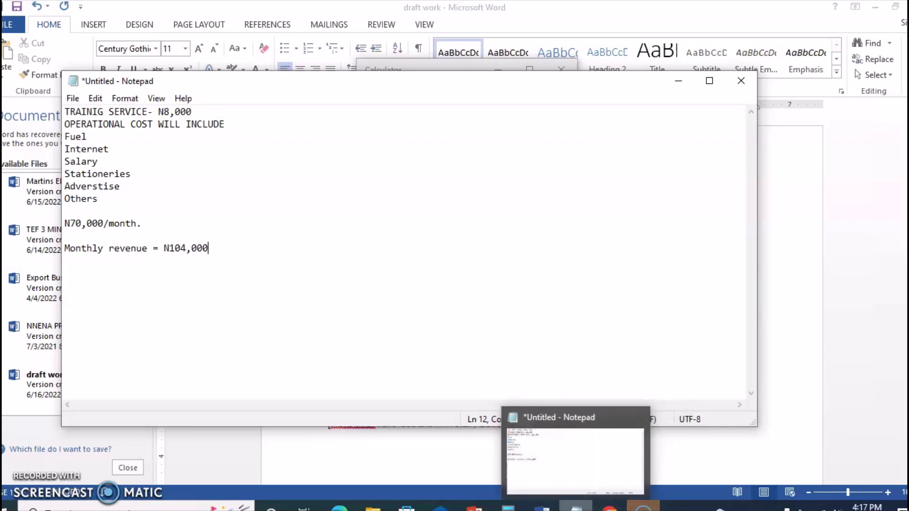
pyautogui.moveTo(541, 506)
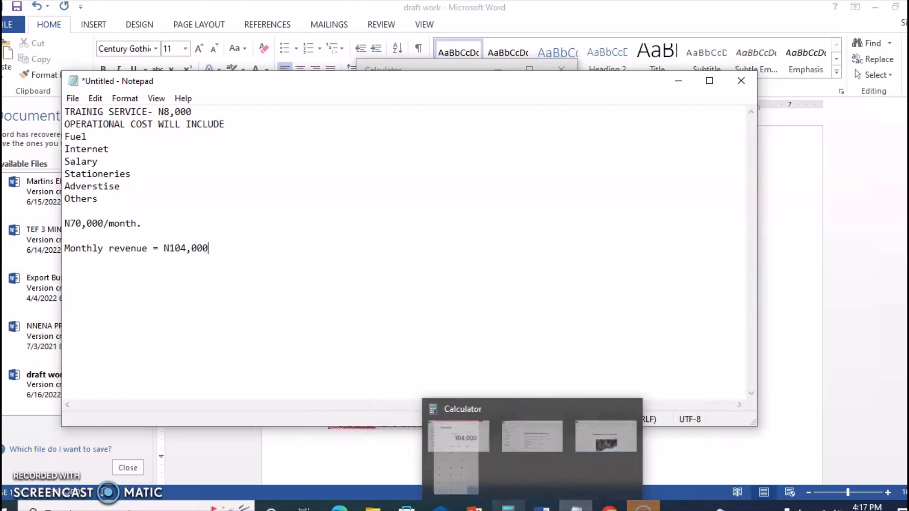
pyautogui.click(508, 506)
pyautogui.hotkey('alt', 'Tab')
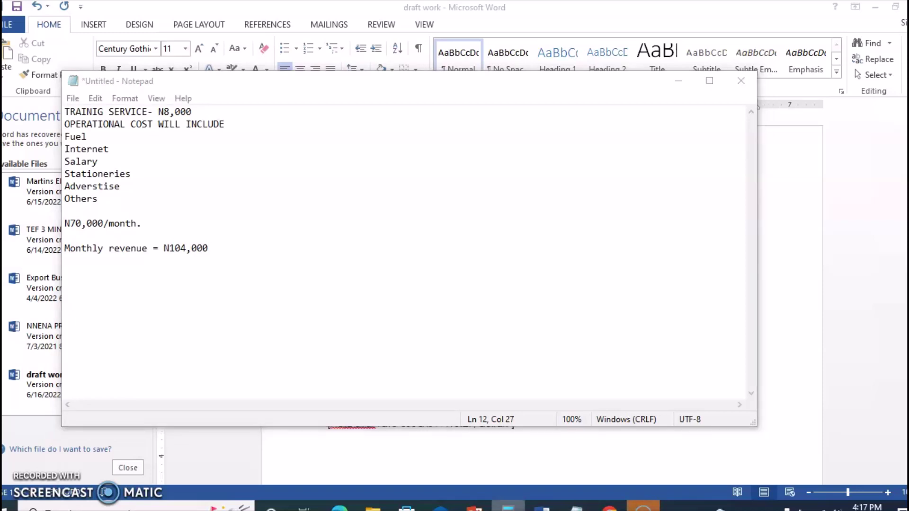
pyautogui.hotkey('alt', 'Tab')
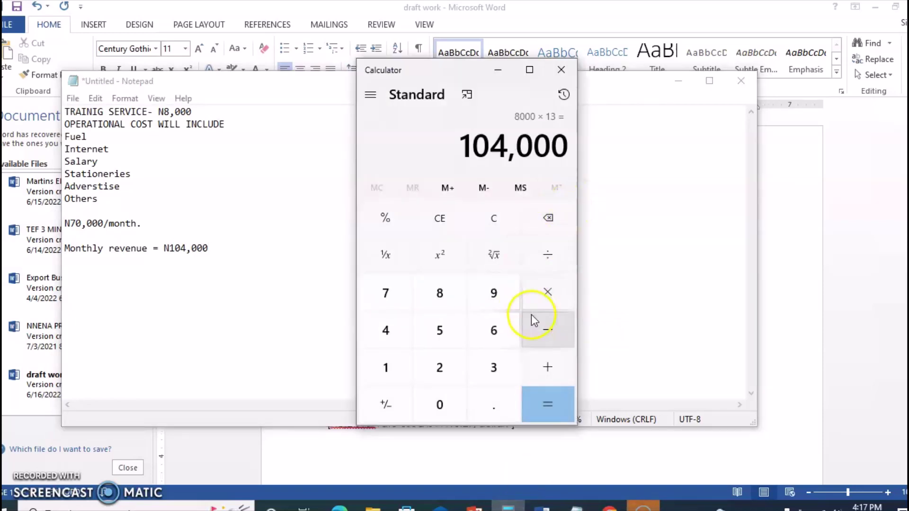
# Multiply the 104,000 monthly revenue by 12 in Calculator, giving 1,248,000 yearly.
pyautogui.click(543, 302)
pyautogui.write('12')
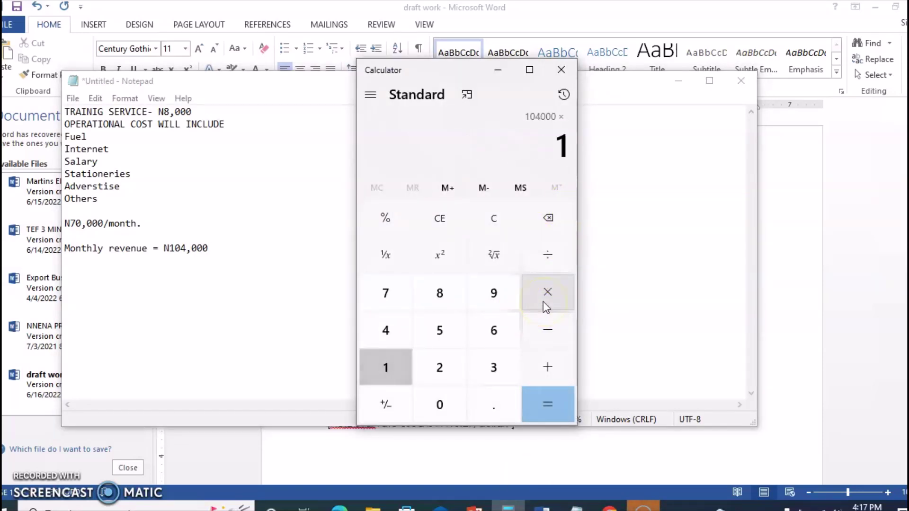
pyautogui.click(544, 393)
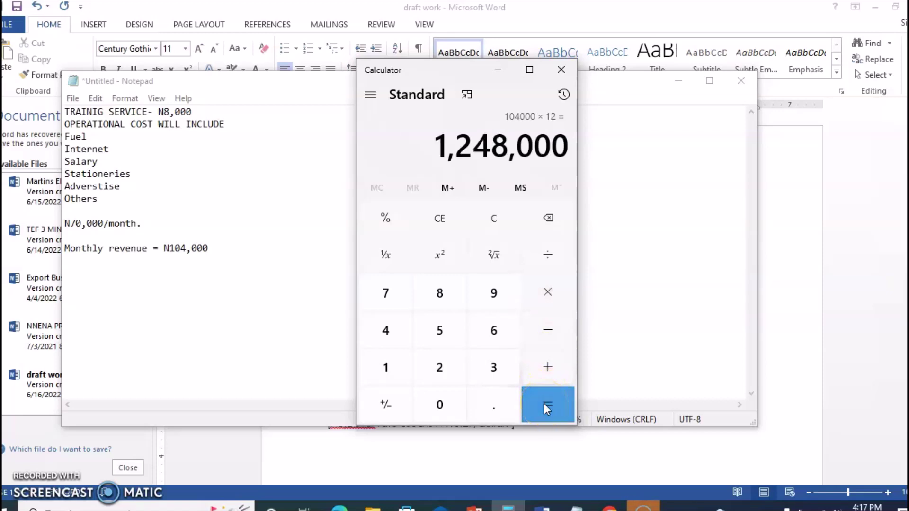
pyautogui.moveTo(544, 404)
pyautogui.mouseDown()
pyautogui.moveTo(560, 229)
pyautogui.moveTo(531, 239)
pyautogui.moveTo(512, 165)
pyautogui.mouseUp()
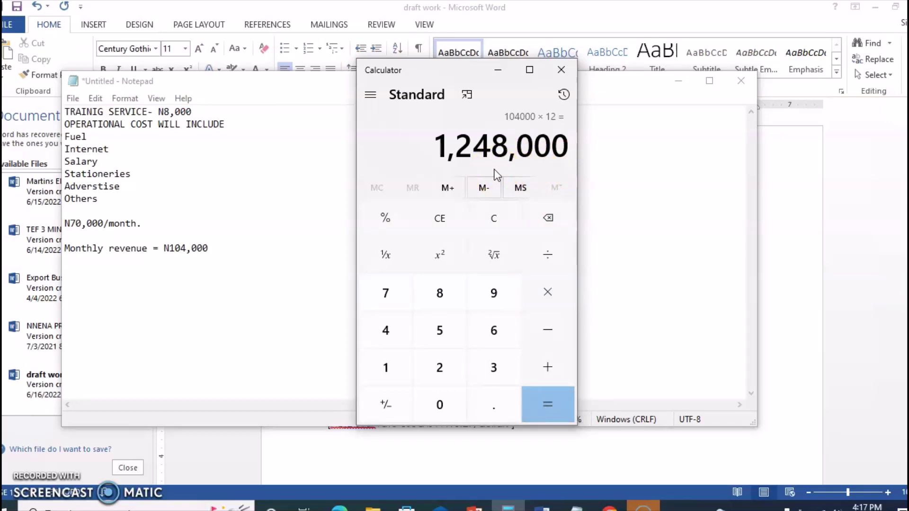
pyautogui.click(245, 250)
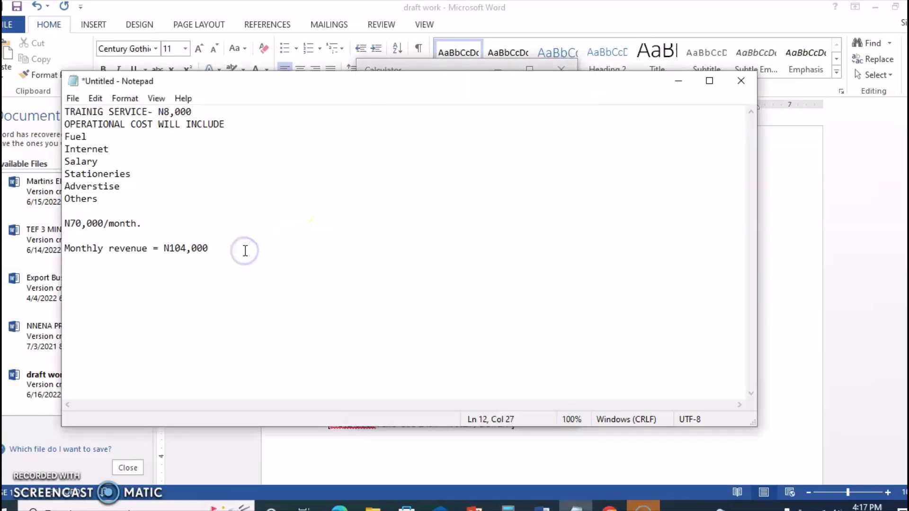
# Add the line 'Anual revenue = N1,248,000' below the monthly revenue in Notepad.
pyautogui.press('Return')
pyautogui.write('M')
pyautogui.press('BackSpace')
pyautogui.write('Anu')
pyautogui.press('BackSpace')
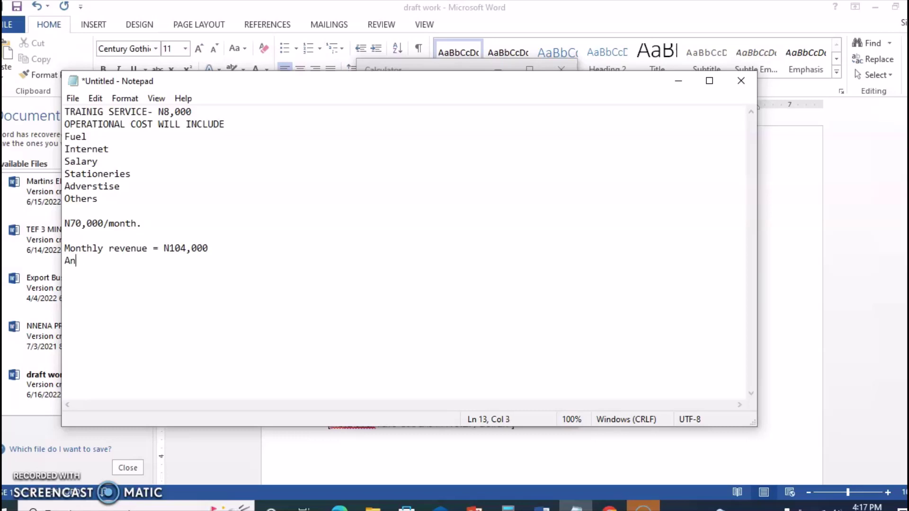
pyautogui.write('ual revenue = N12')
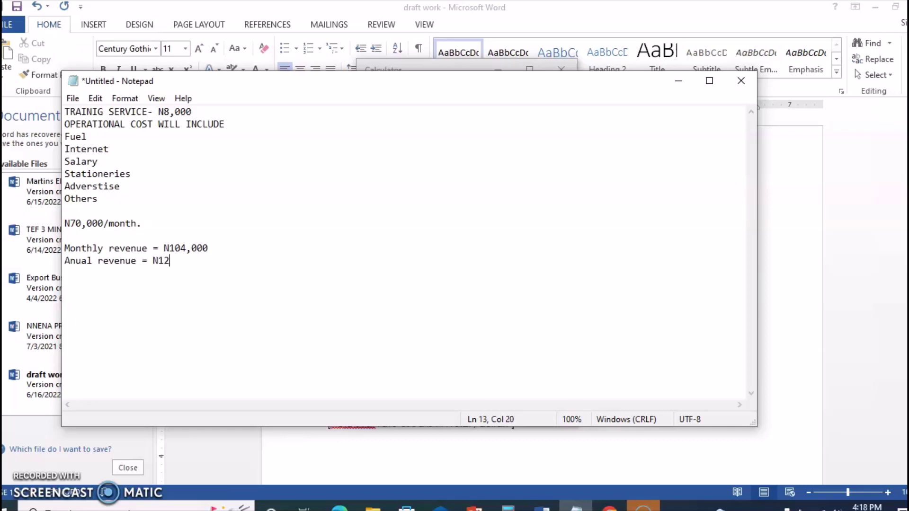
pyautogui.write('48,000')
pyautogui.click(163, 264)
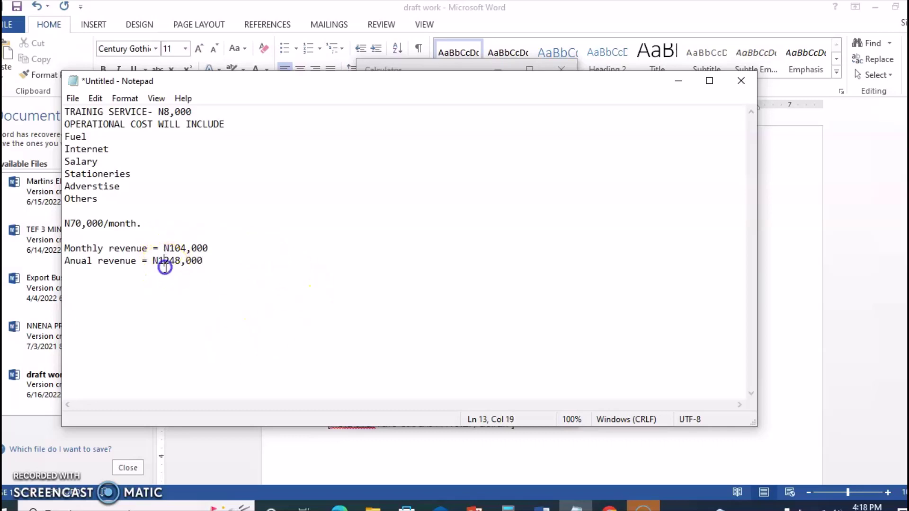
pyautogui.write(',')
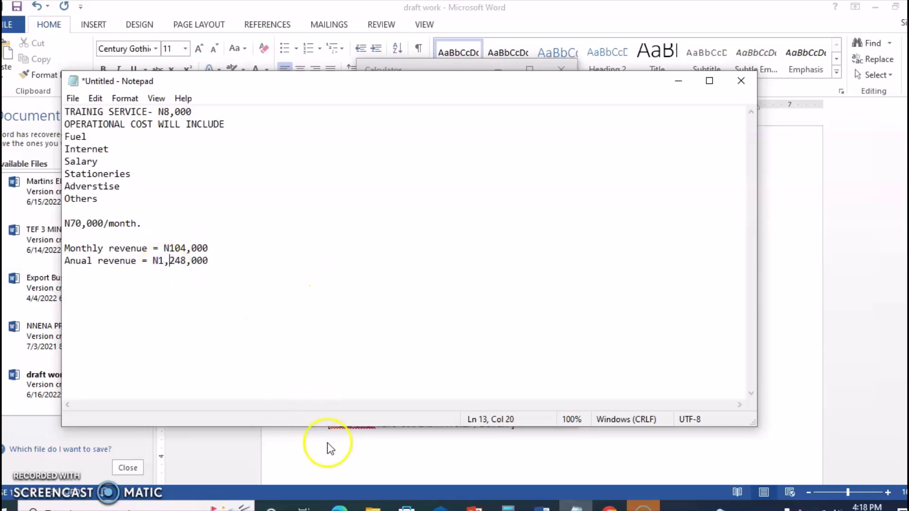
pyautogui.moveTo(540, 508)
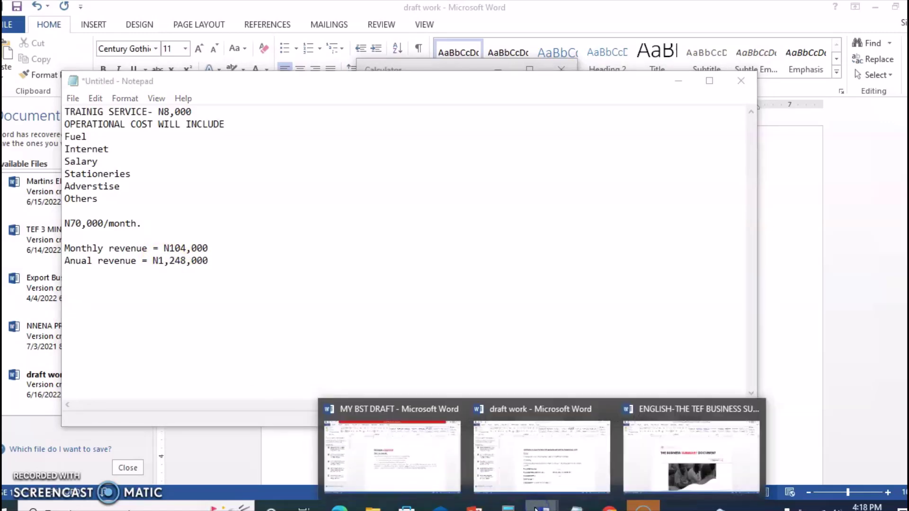
pyautogui.click(545, 463)
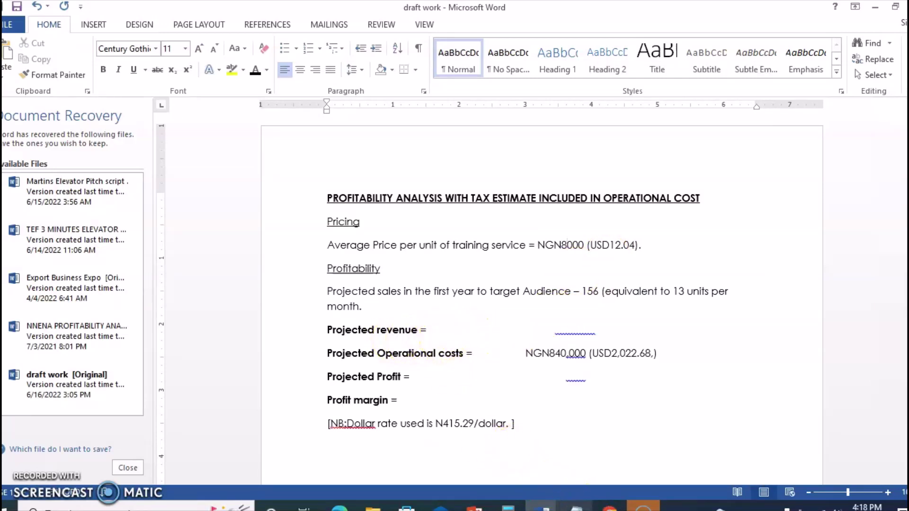
# Reveal the Projected revenue value NGN1,248,000 (USD3,005.13) by giving it a visible font colour.
pyautogui.click(575, 507)
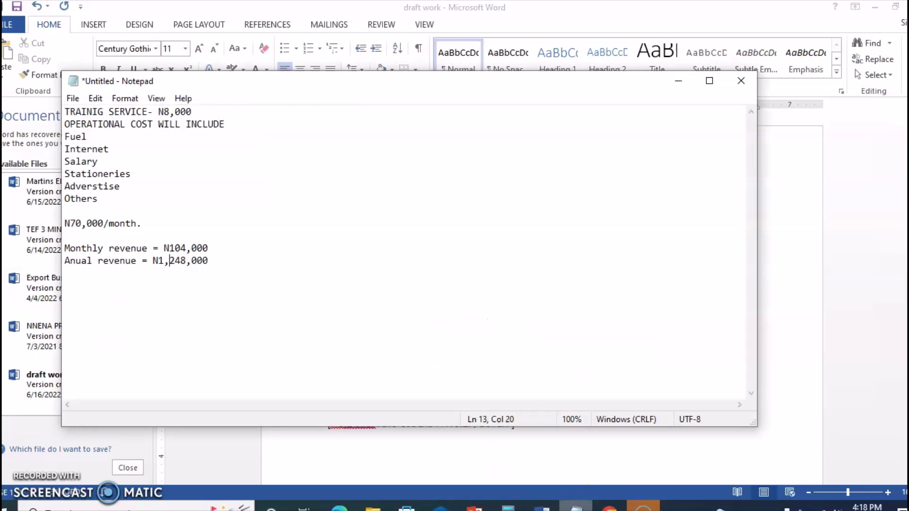
pyautogui.click(541, 506)
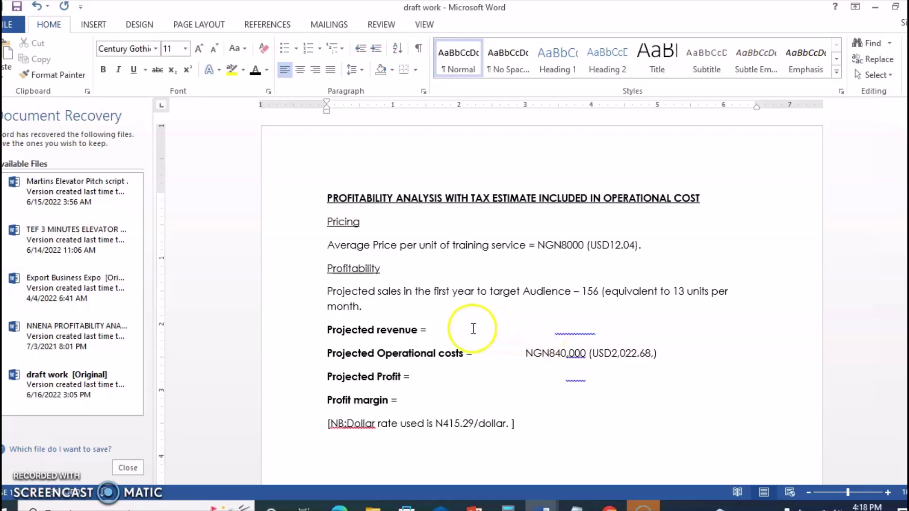
pyautogui.moveTo(459, 327); pyautogui.dragTo(669, 328)
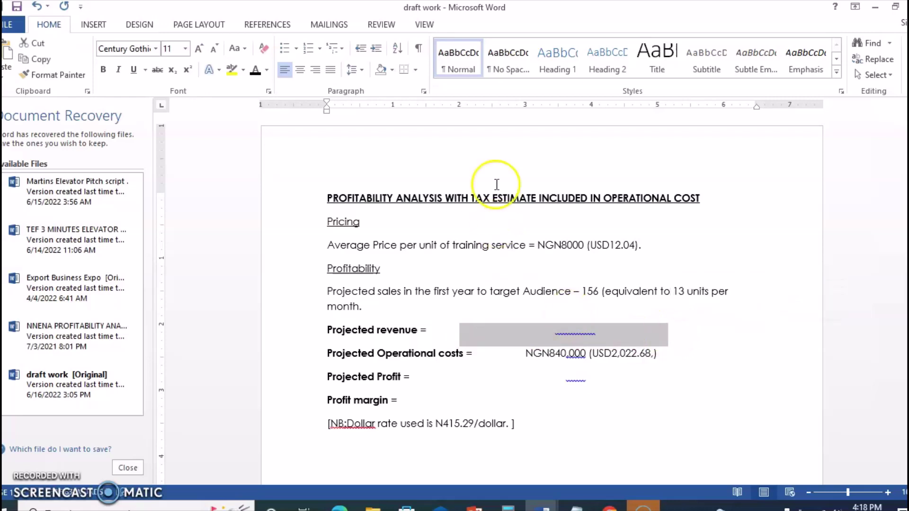
pyautogui.click(255, 71)
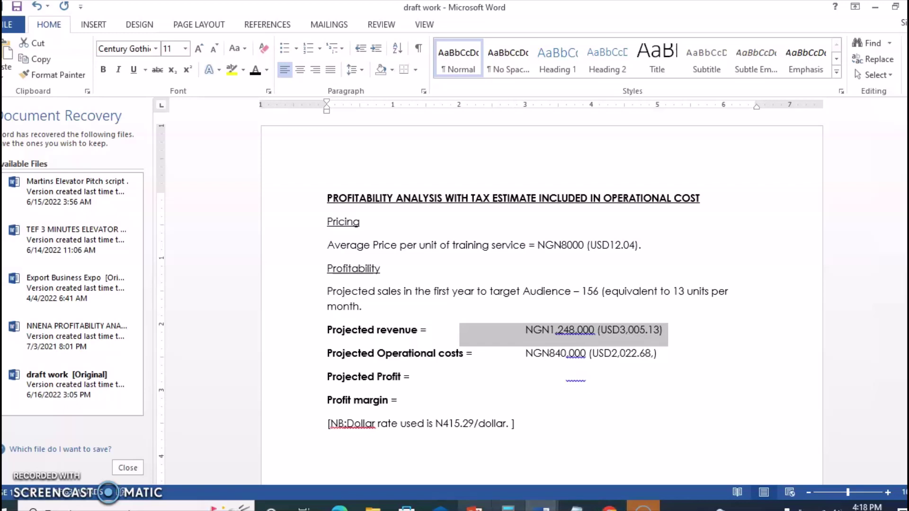
pyautogui.click(473, 506)
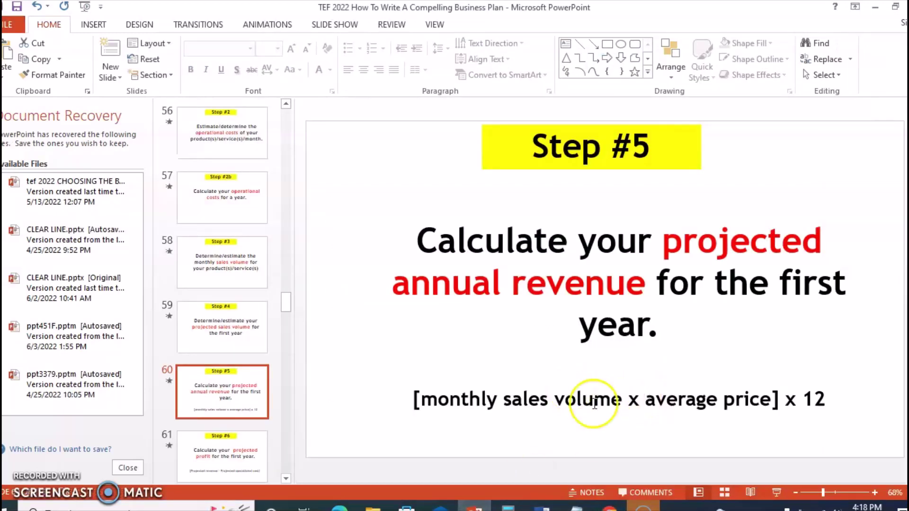
# Present the deck from the Step #5 slide through Step #6 on projected profit, then end the show.
pyautogui.click(776, 492)
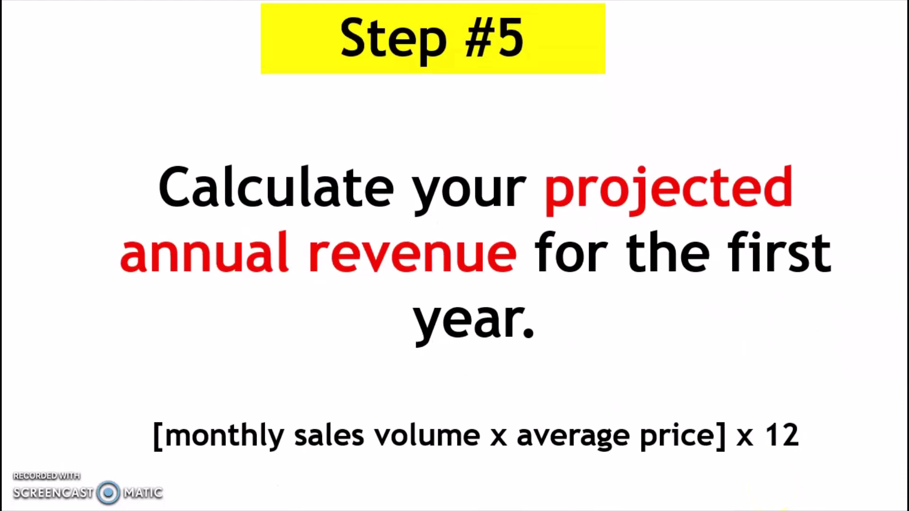
pyautogui.press('Right')
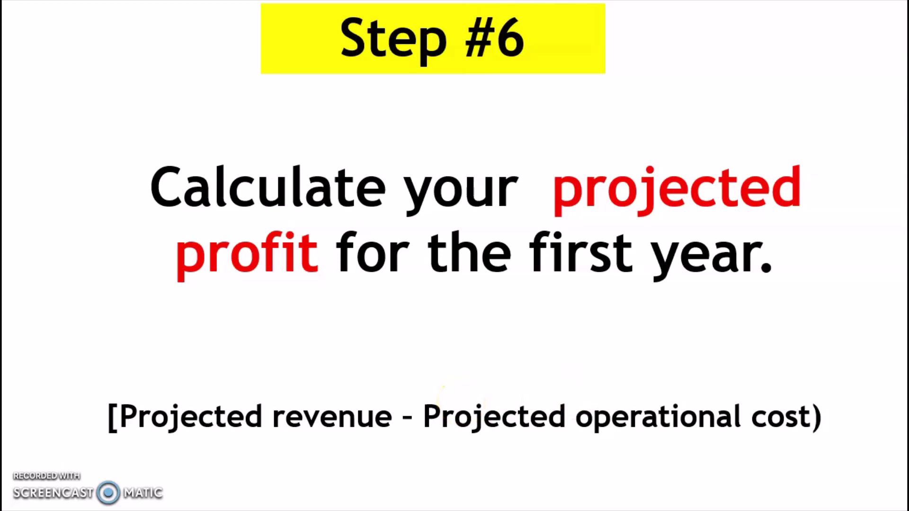
pyautogui.press('Escape')
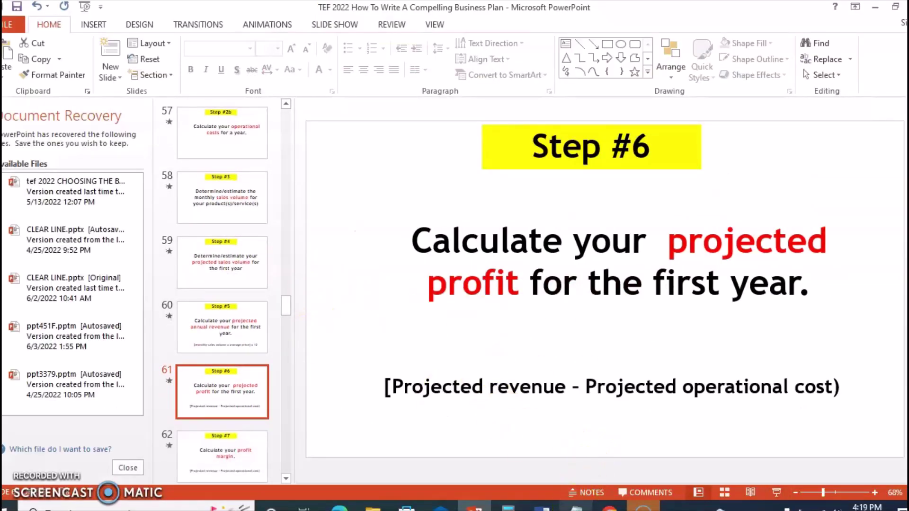
# Add the yearly operational cost line 'N840,000/year' beneath the N70,000/month figure in Notepad.
pyautogui.moveTo(543, 506)
pyautogui.click(507, 506)
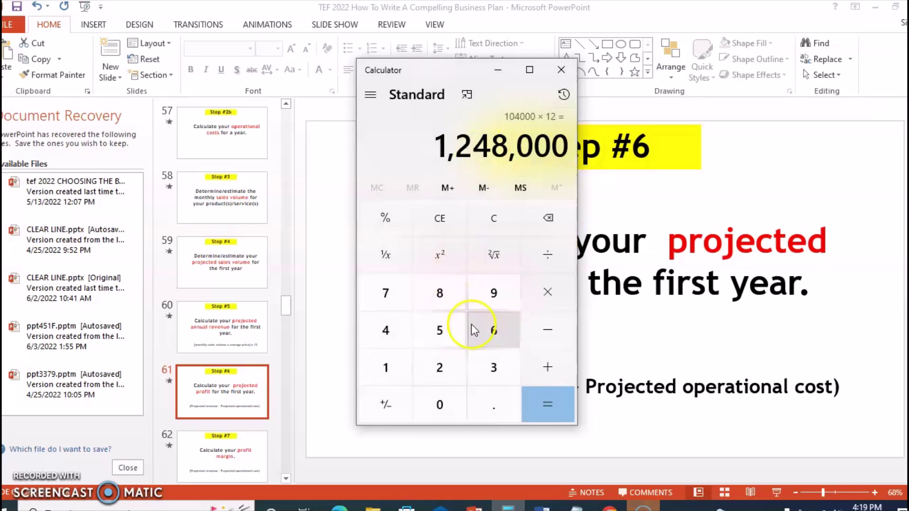
pyautogui.click(575, 506)
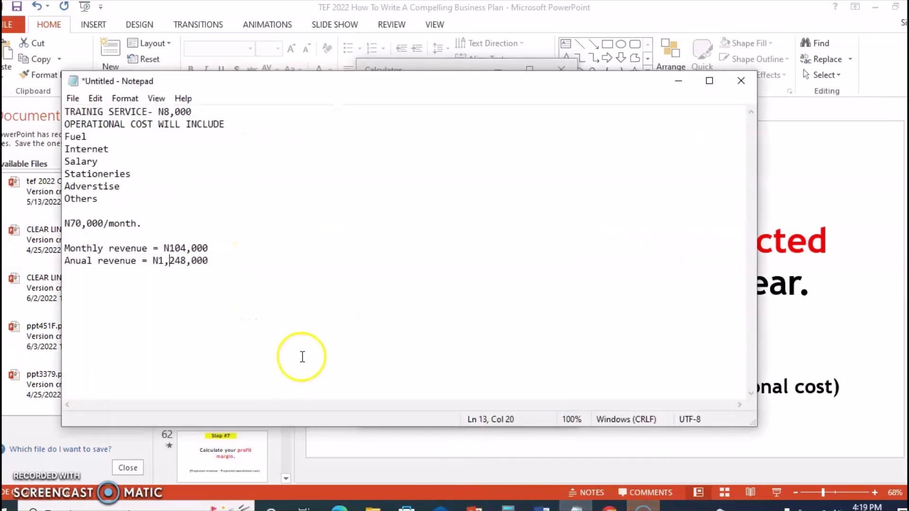
pyautogui.click(168, 223)
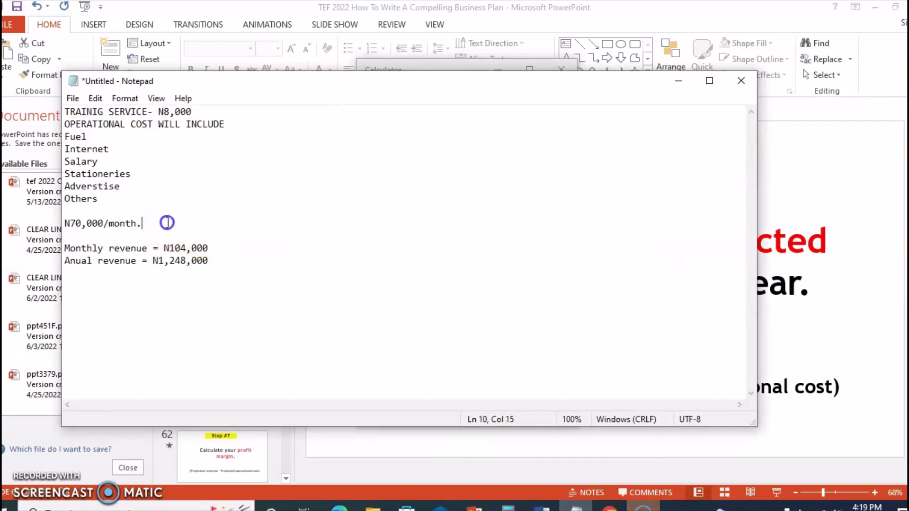
pyautogui.press('Return')
pyautogui.write('*')
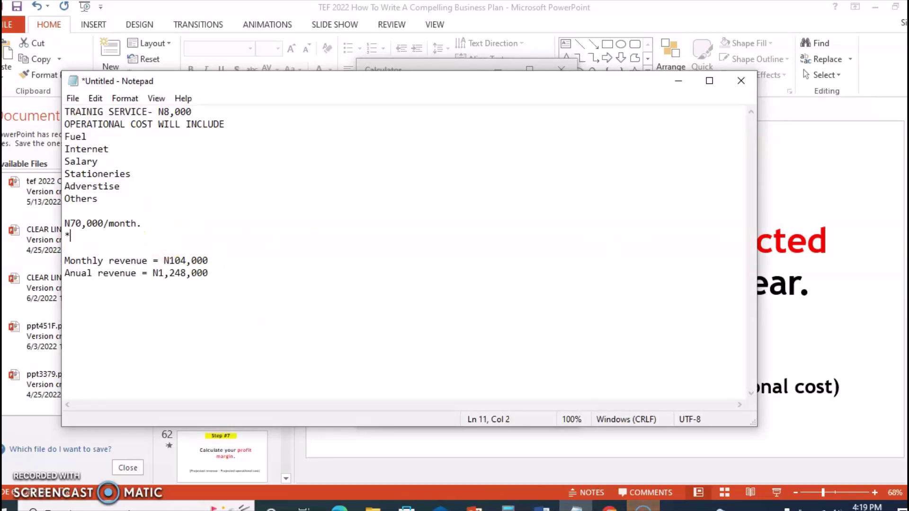
pyautogui.write('40,000')
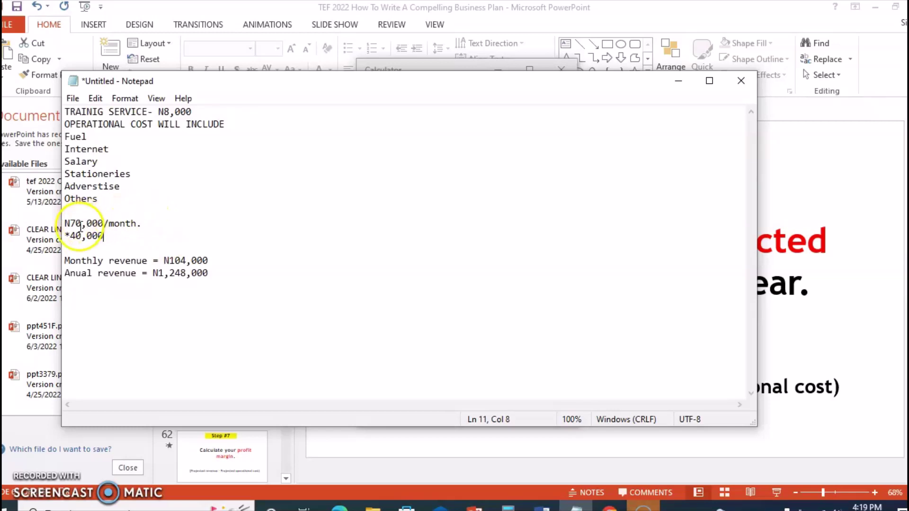
pyautogui.click(70, 237)
pyautogui.press('BackSpace')
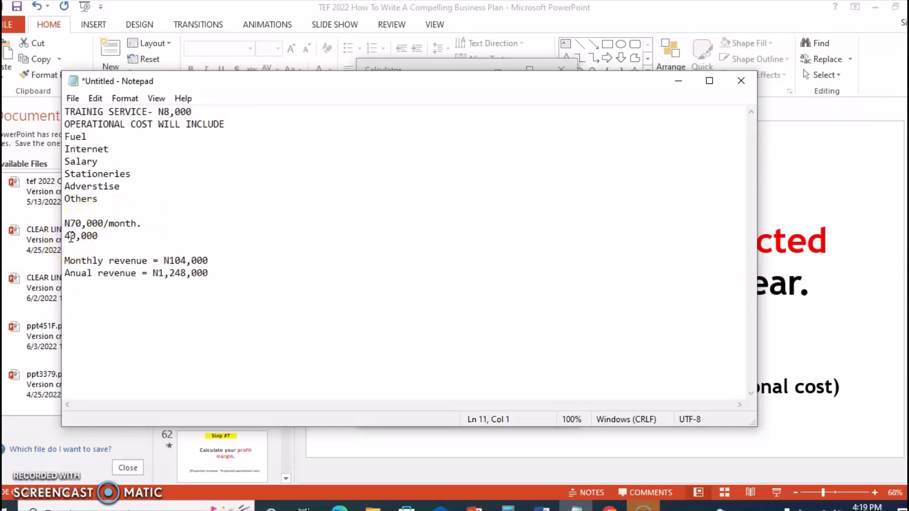
pyautogui.write('N8')
pyautogui.click(115, 235)
pyautogui.write('/year')
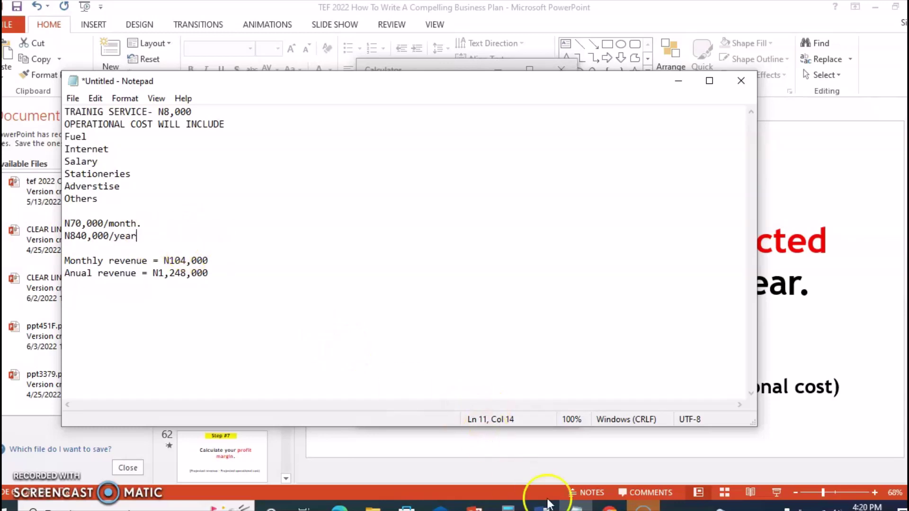
# Subtract the 840,000 operational cost from 1,248,000 revenue in Calculator, giving 408,000 profit.
pyautogui.click(508, 505)
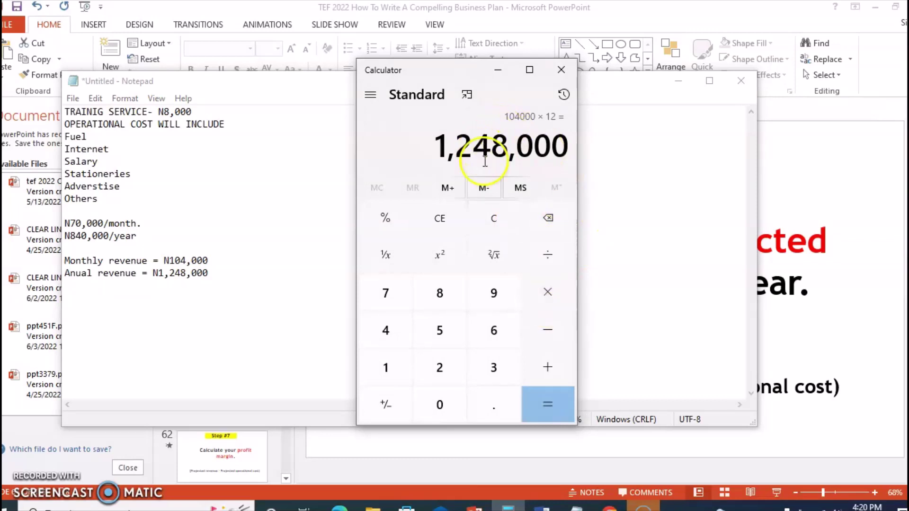
pyautogui.click(546, 330)
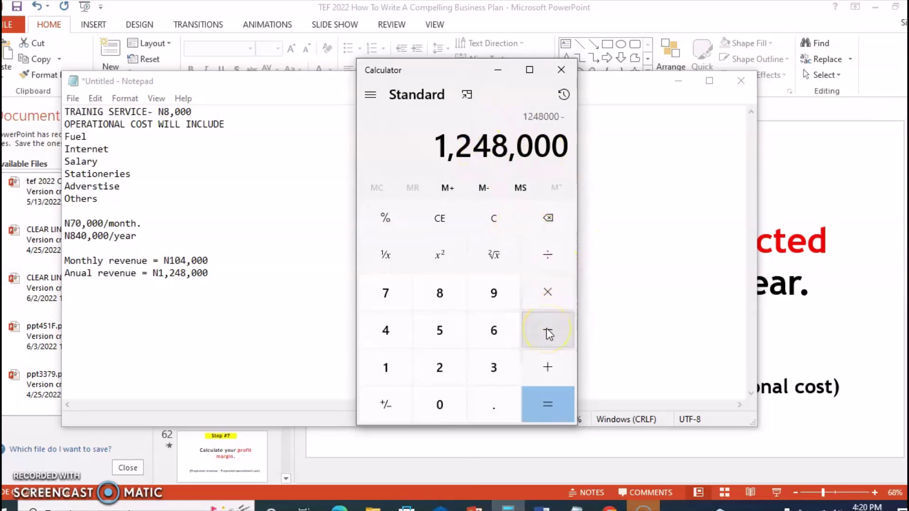
pyautogui.click(455, 307)
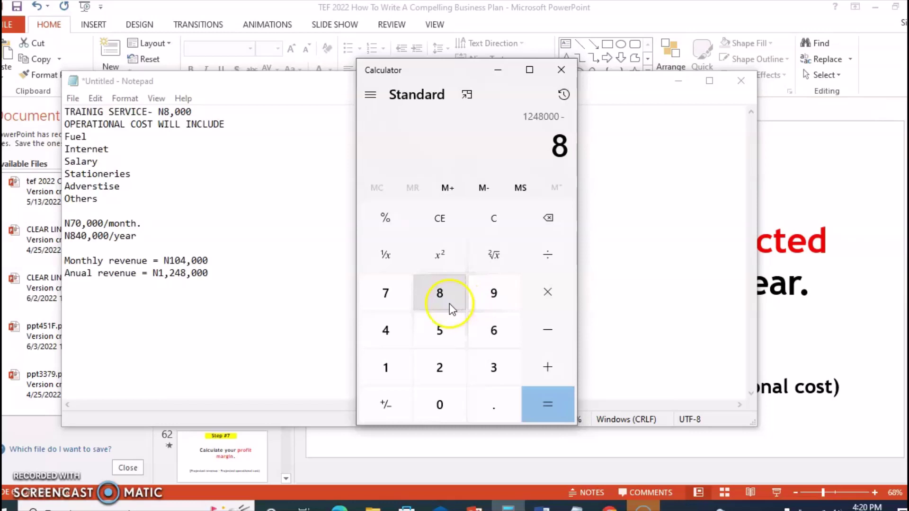
pyautogui.click(383, 337)
pyautogui.click(438, 407)
pyautogui.click(438, 406)
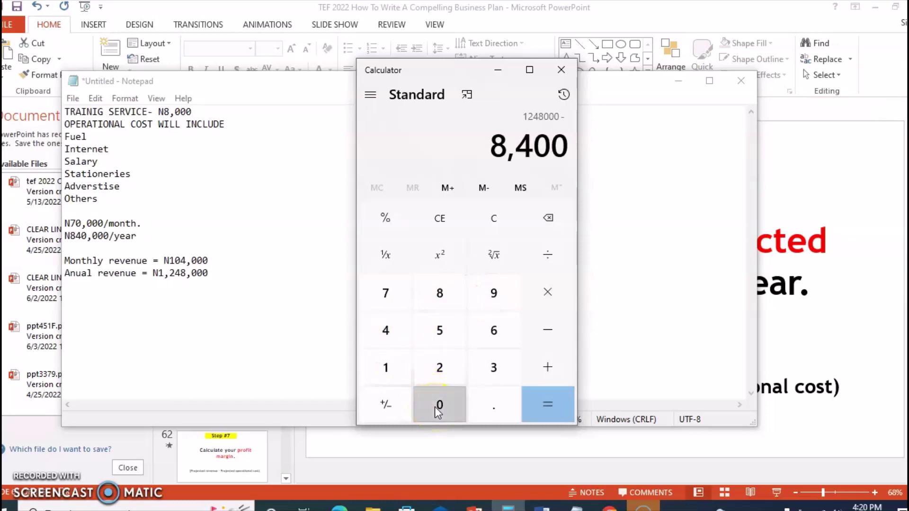
pyautogui.click(438, 406)
pyautogui.click(437, 406)
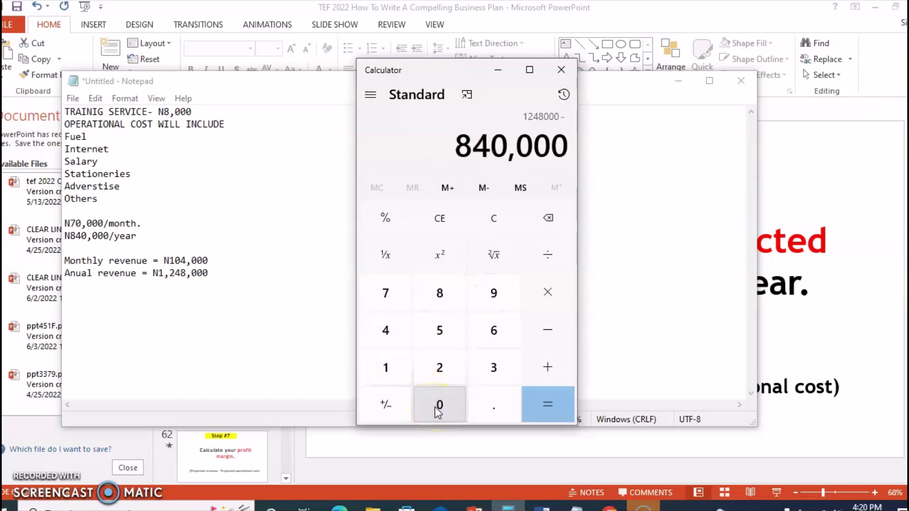
pyautogui.click(546, 407)
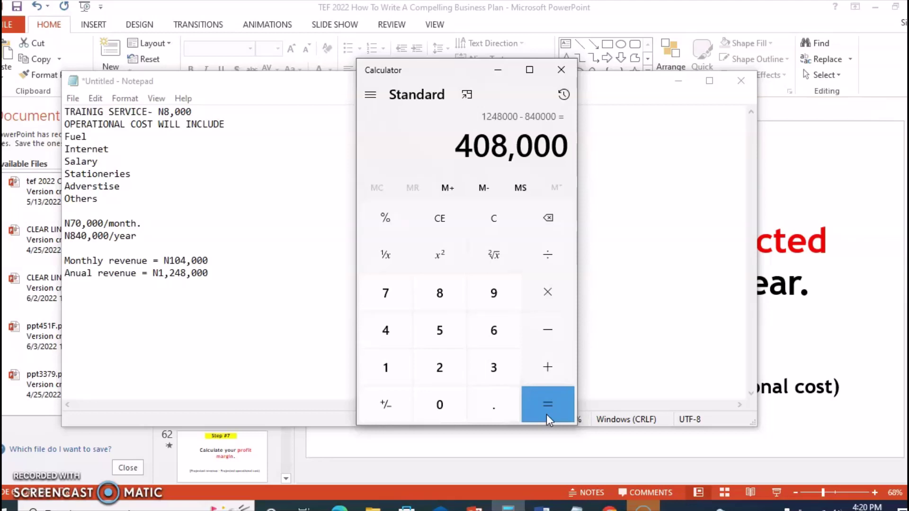
pyautogui.click(231, 293)
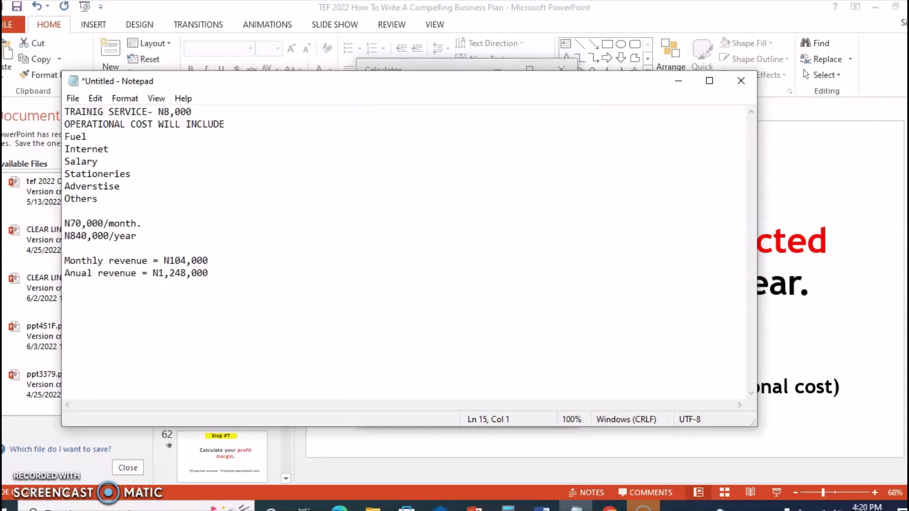
# Record 'profit = N408,000' on a new Notepad line and bring the 408,000 result over the presentation.
pyautogui.write('profit =408,000')
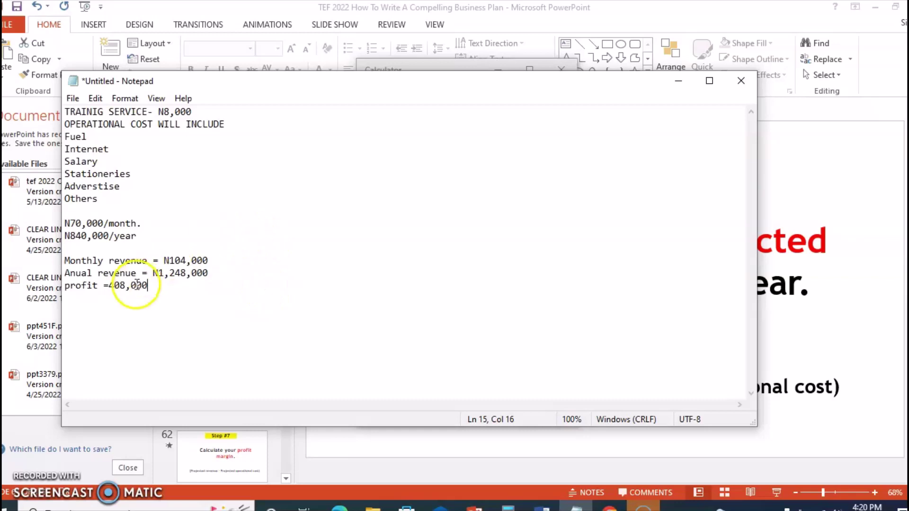
pyautogui.click(108, 285)
pyautogui.write('N')
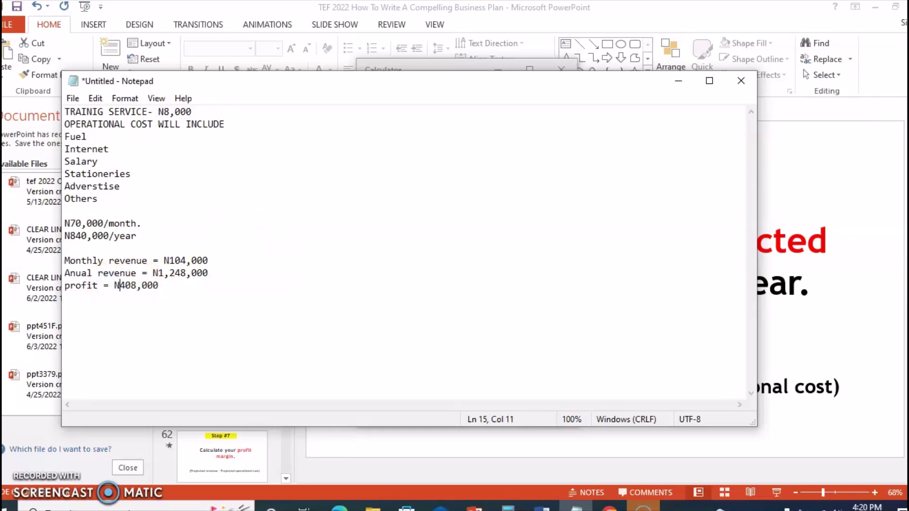
pyautogui.click(164, 286)
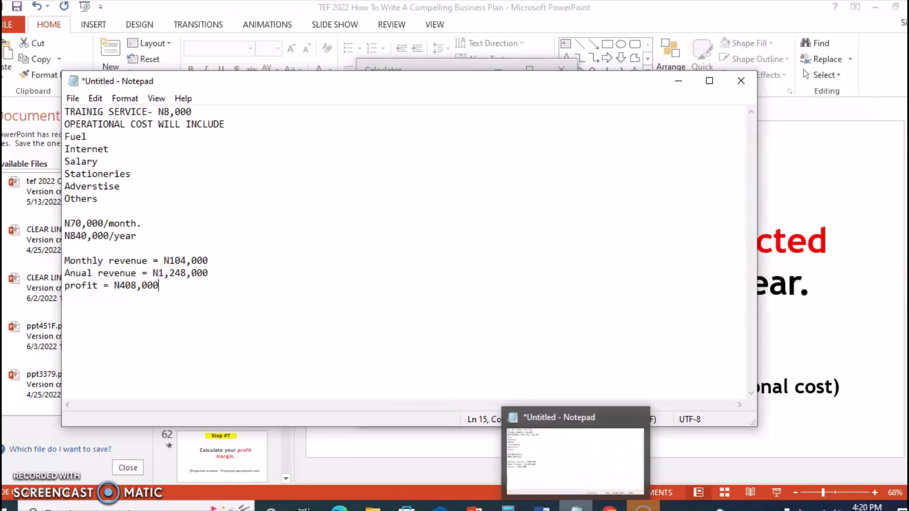
pyautogui.click(473, 505)
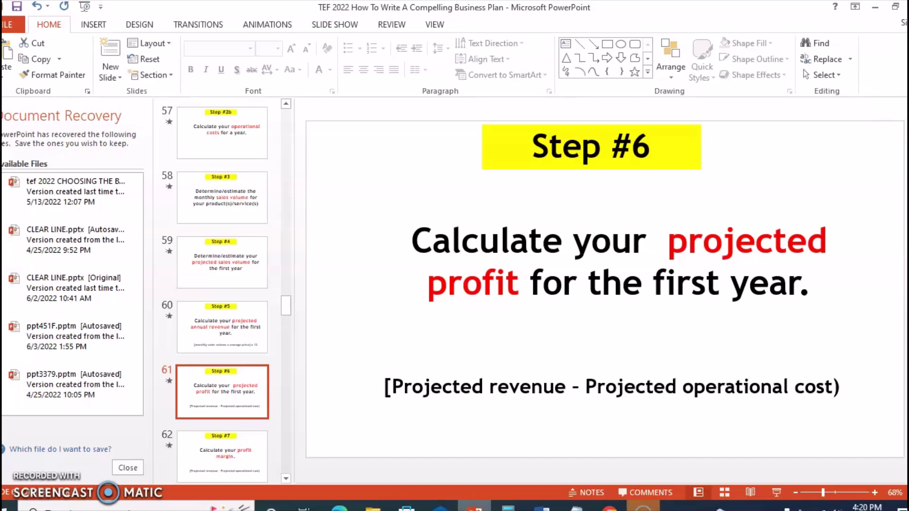
pyautogui.hotkey('alt', 'Tab')
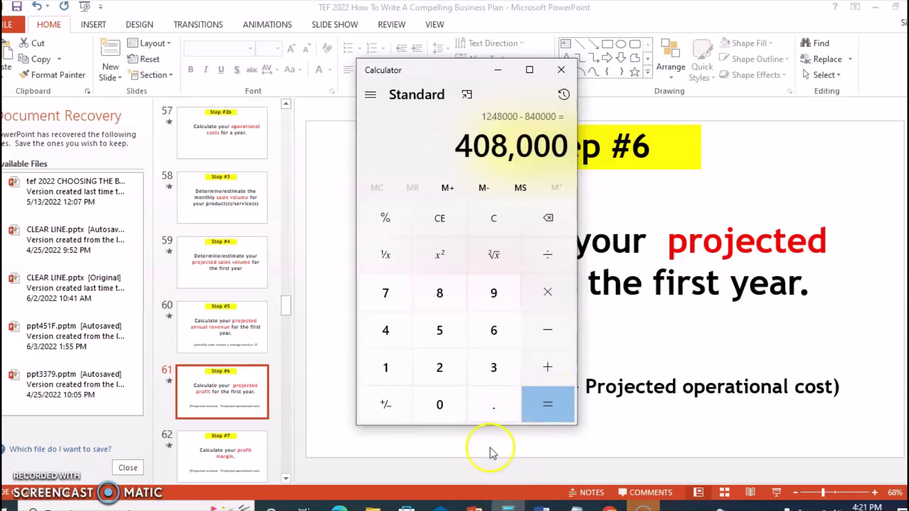
# Reveal Projected Profit NGN408,000 (USD982.45) in the draft work document with a visible font colour.
pyautogui.click(541, 506)
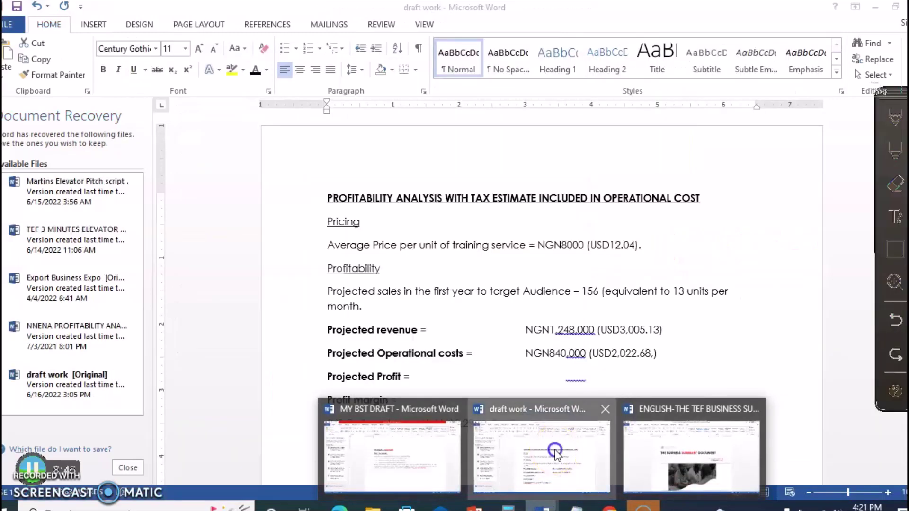
pyautogui.click(556, 456)
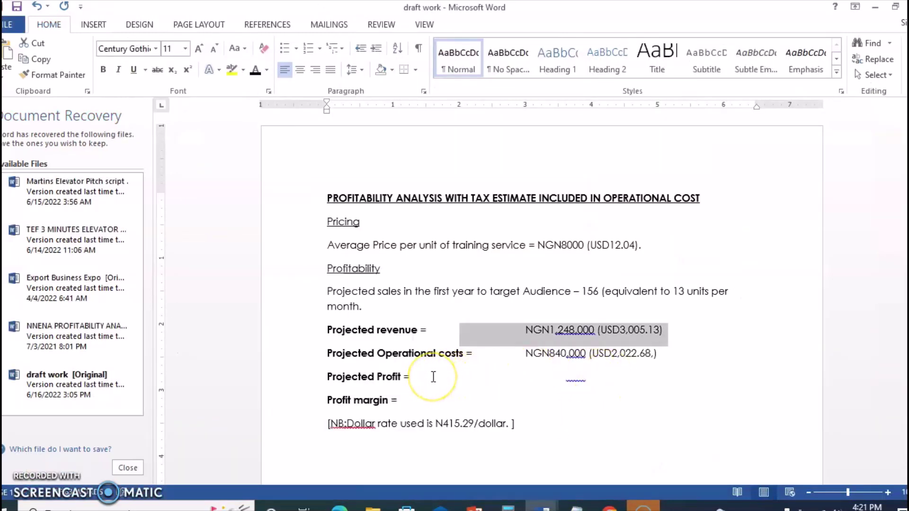
pyautogui.moveTo(428, 376); pyautogui.dragTo(677, 387)
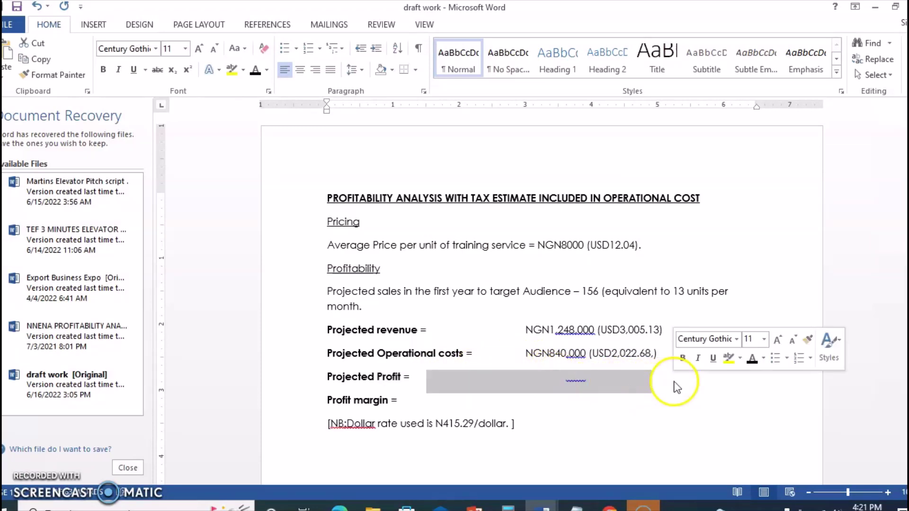
pyautogui.click(256, 74)
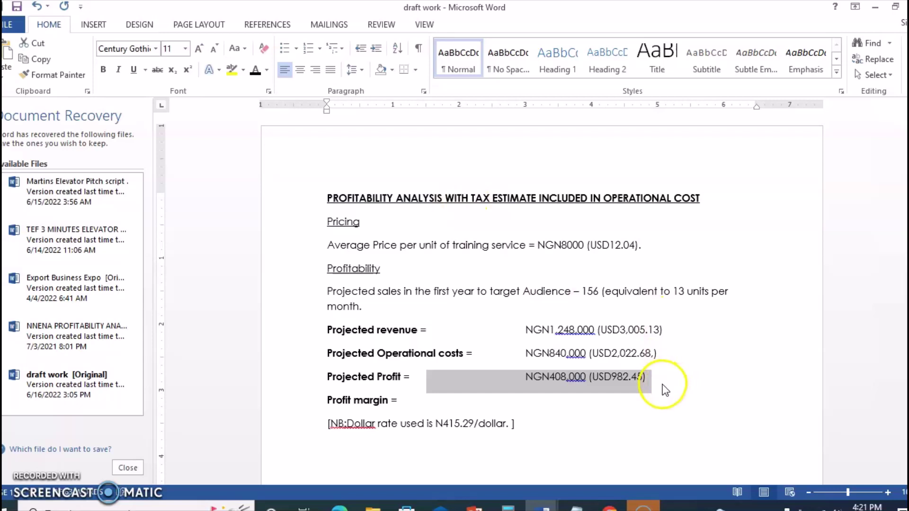
pyautogui.click(653, 400)
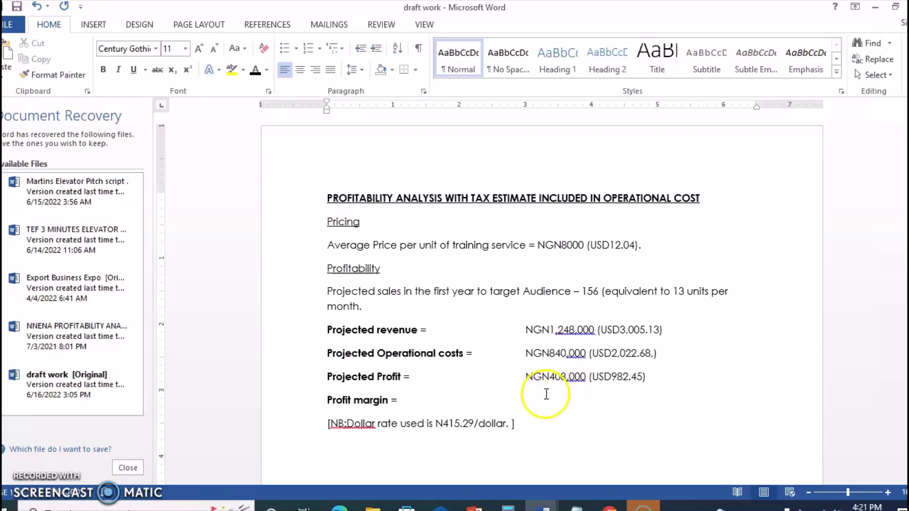
pyautogui.click(671, 401)
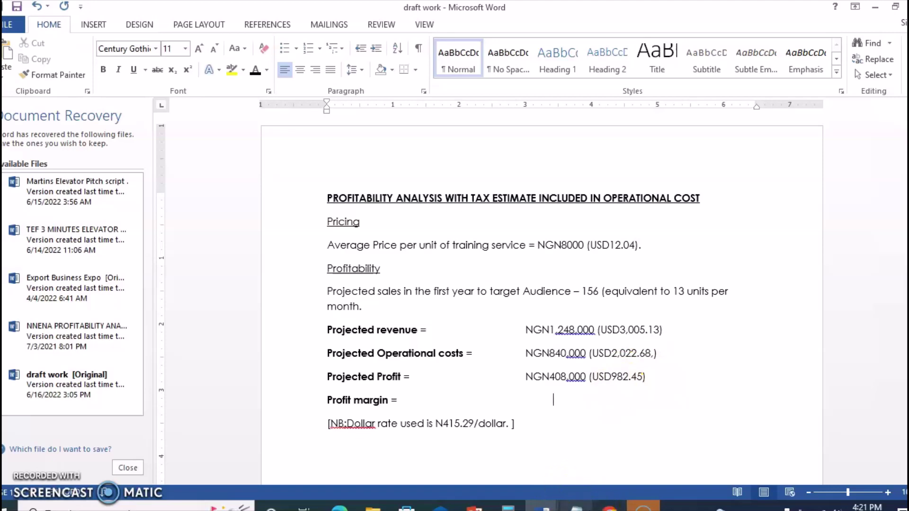
# Run the PowerPoint slide show from the current slide and advance to Step #7, Calculate your profit margin.
pyautogui.click(473, 508)
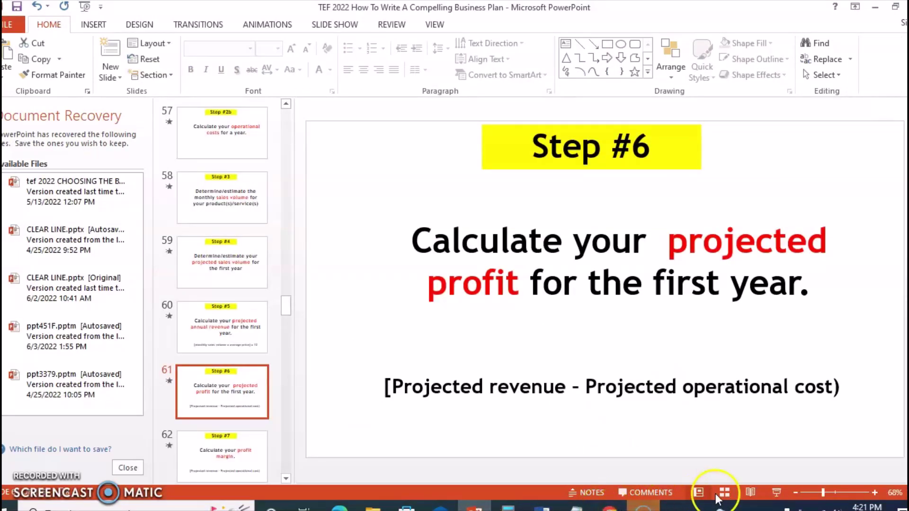
pyautogui.click(768, 491)
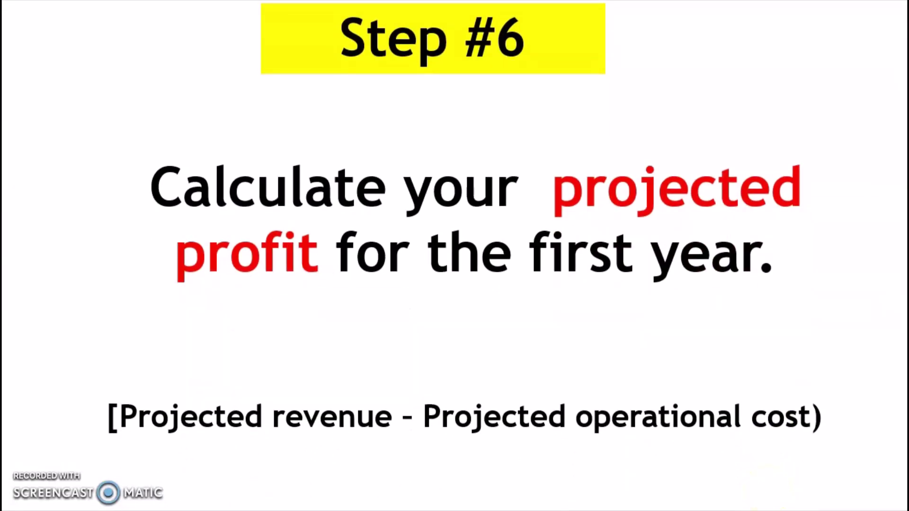
pyautogui.press('Right')
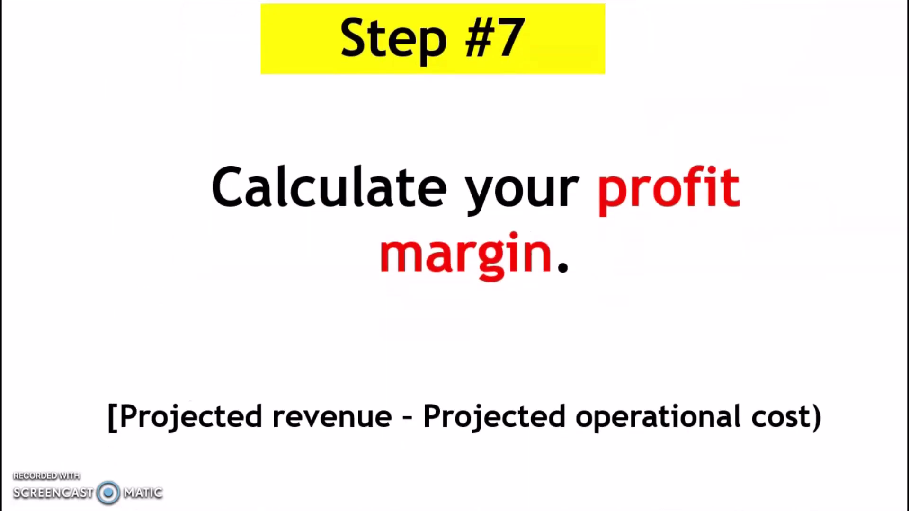